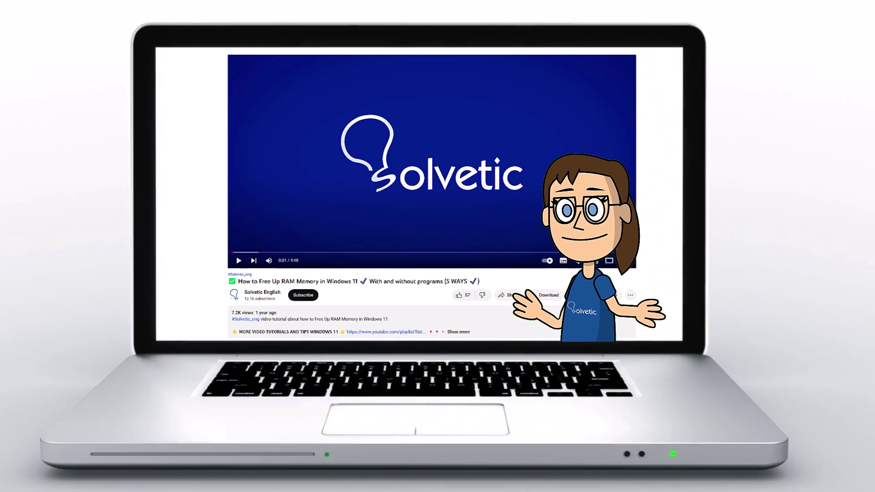
# Expand the Solvetic video's description and scroll down to its full details and chapters.
pyautogui.click(465, 333)
pyautogui.scroll(-2, 419, 196)
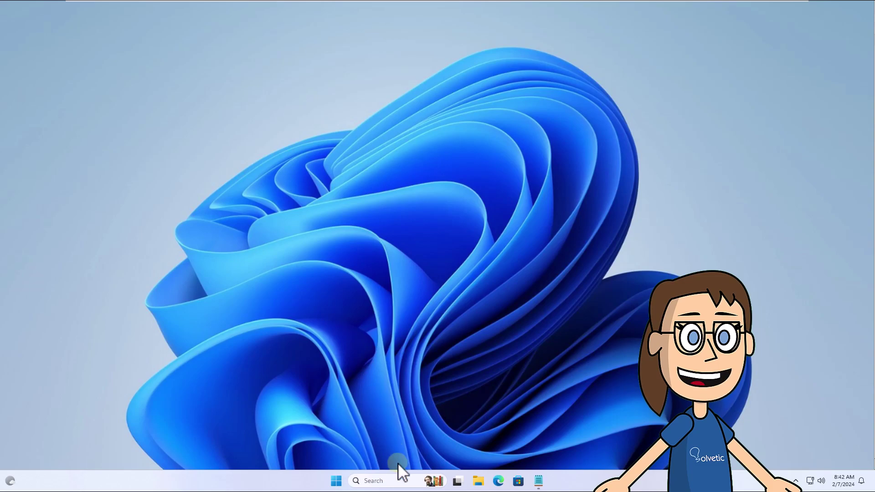
# Search 'network', open View network connections, and bring up Ethernet0's context menu.
pyautogui.click(397, 480)
pyautogui.write('net')
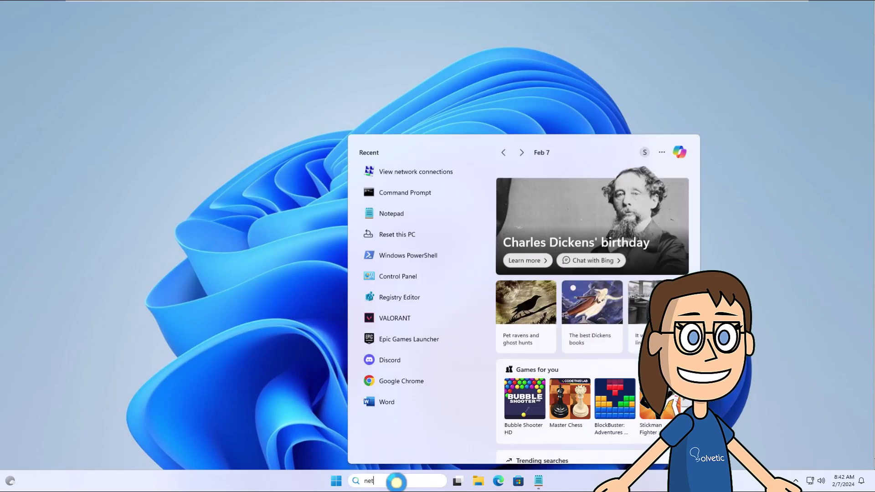
pyautogui.write('work')
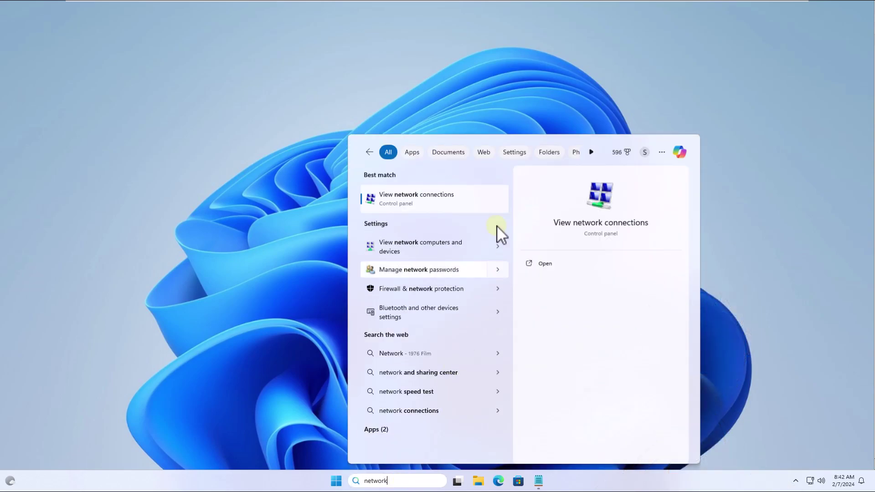
pyautogui.click(491, 199)
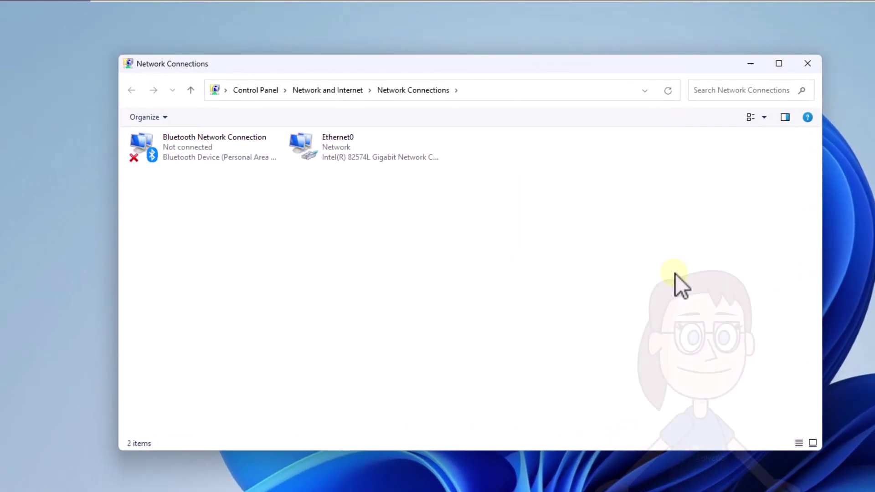
pyautogui.click(368, 151)
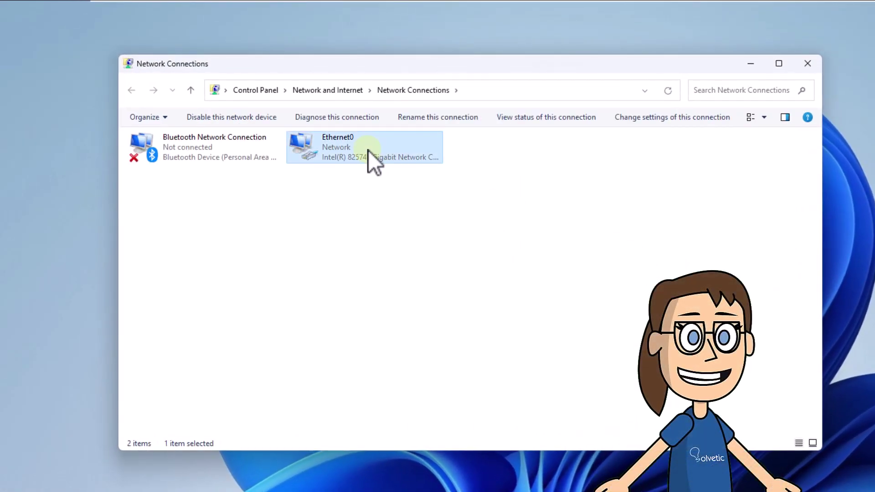
pyautogui.rightClick(394, 150)
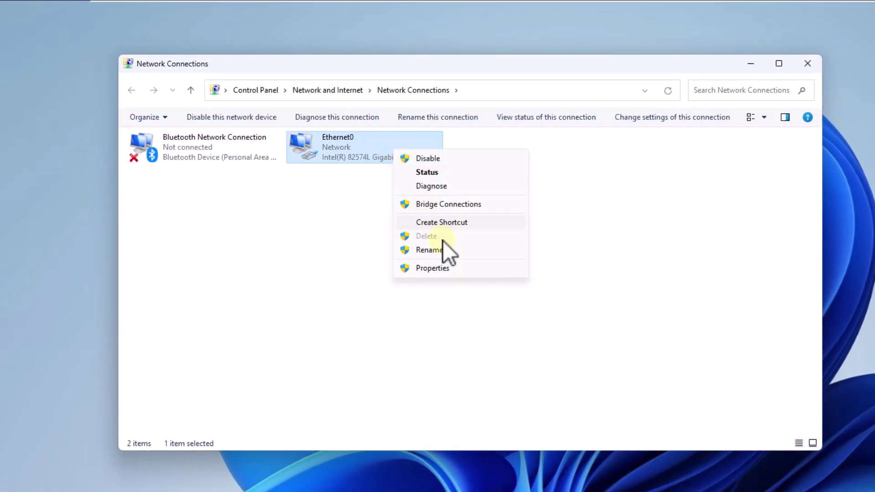
# Give the Ethernet0 adapter a custom Locally Administered Address value in its advanced settings and save it.
pyautogui.click(450, 269)
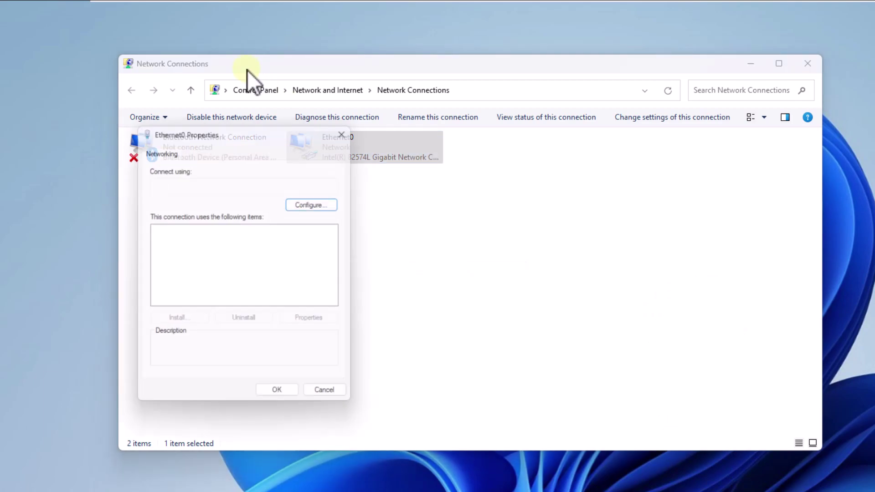
pyautogui.click(313, 204)
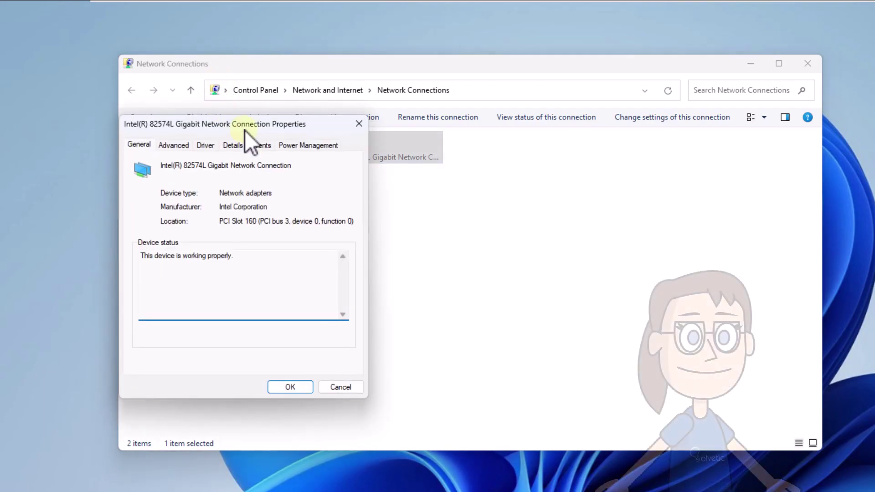
pyautogui.click(178, 145)
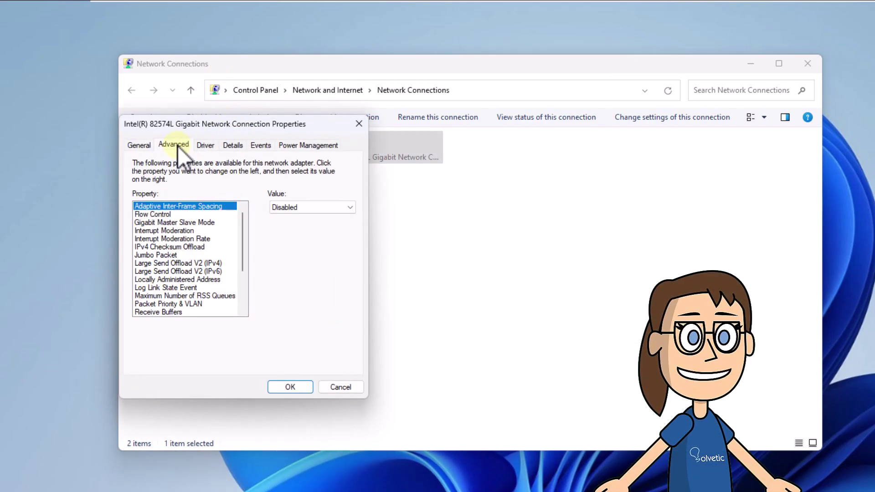
pyautogui.click(198, 279)
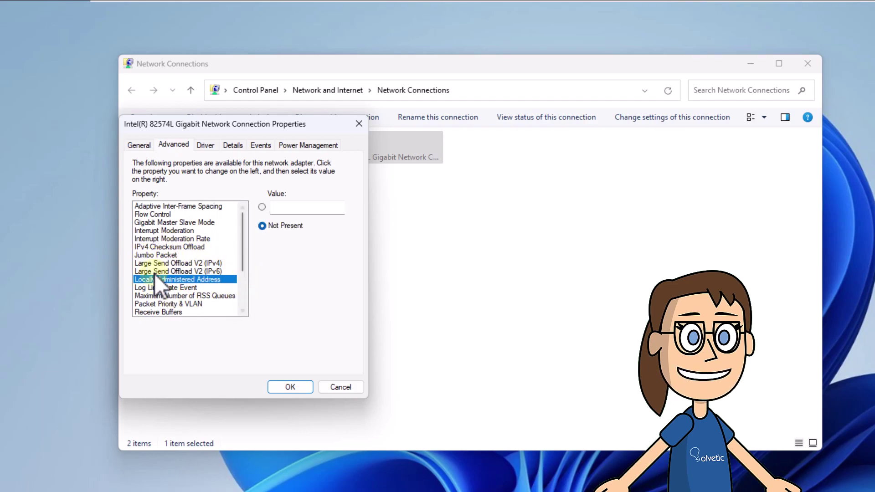
pyautogui.click(263, 207)
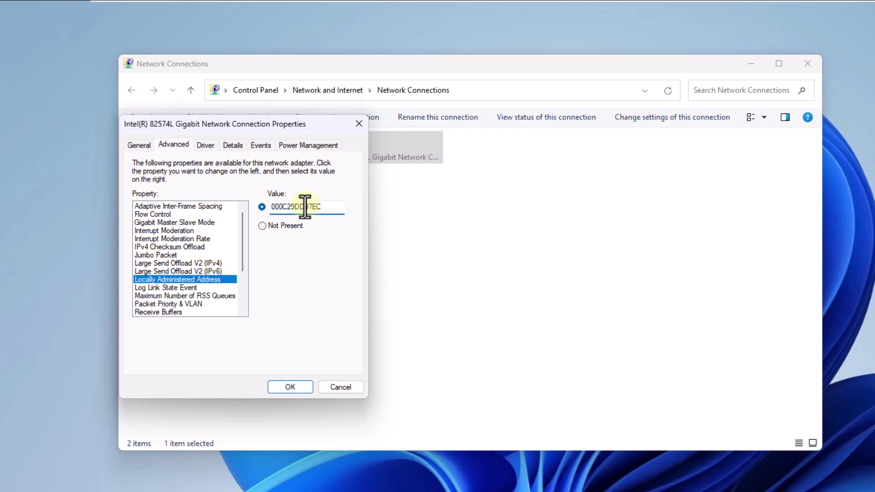
pyautogui.click(304, 387)
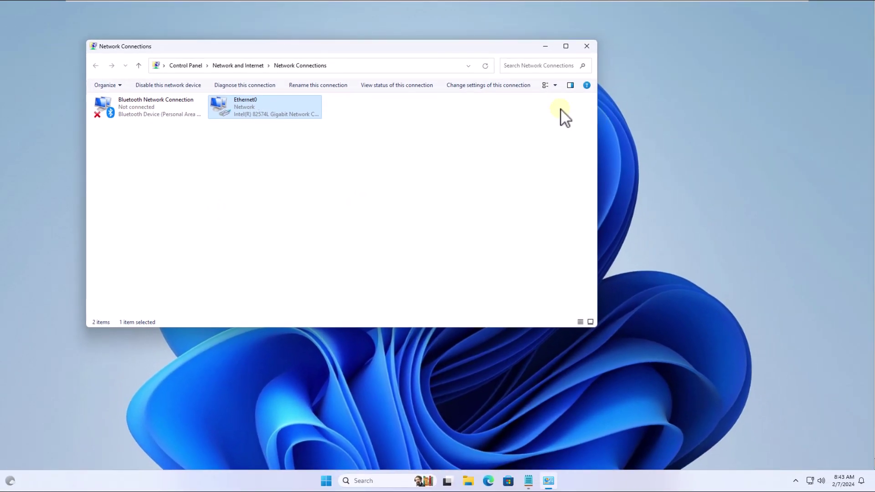
# Close the Network Connections window, then reopen it through a search for 'network'.
pyautogui.click(587, 46)
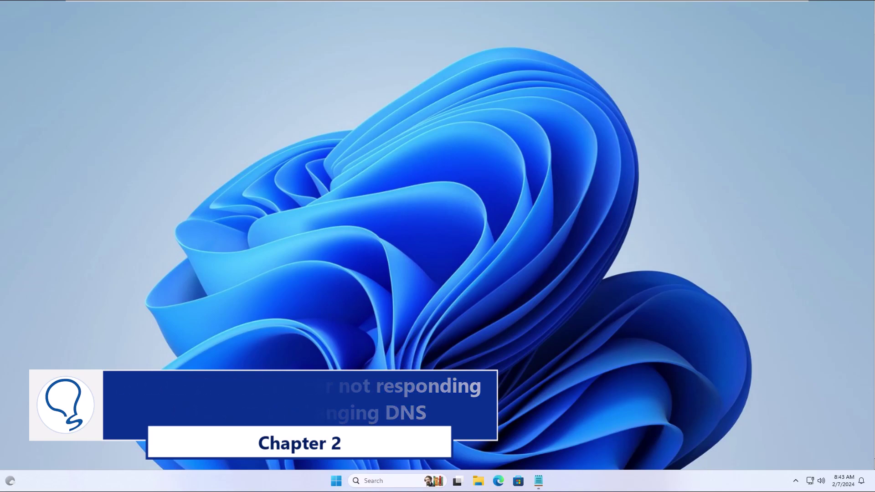
pyautogui.click(390, 481)
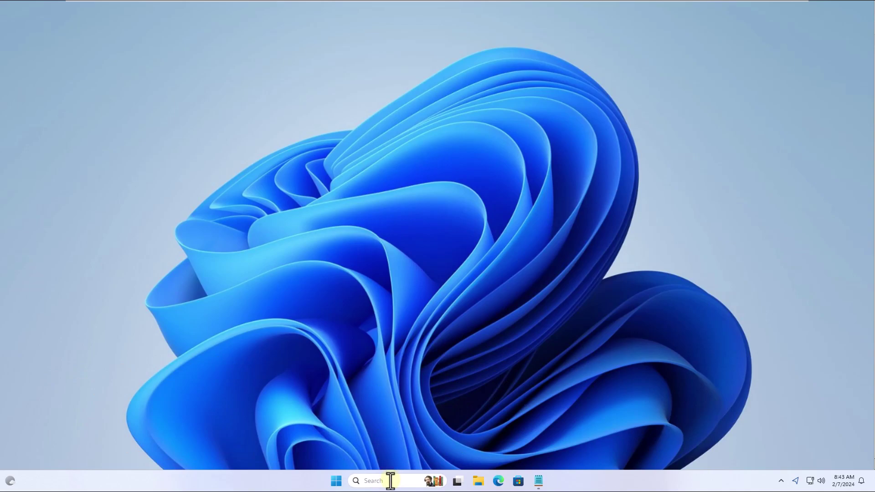
pyautogui.write('ne')
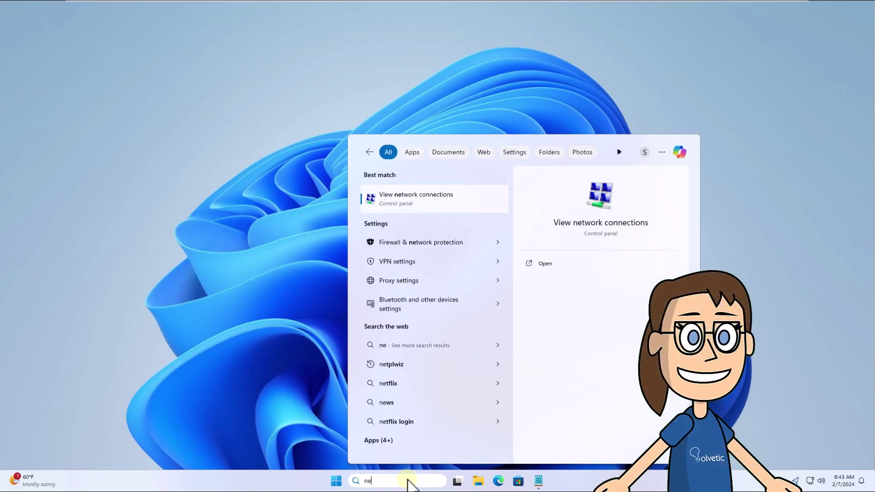
pyautogui.write('y')
pyautogui.press('BackSpace')
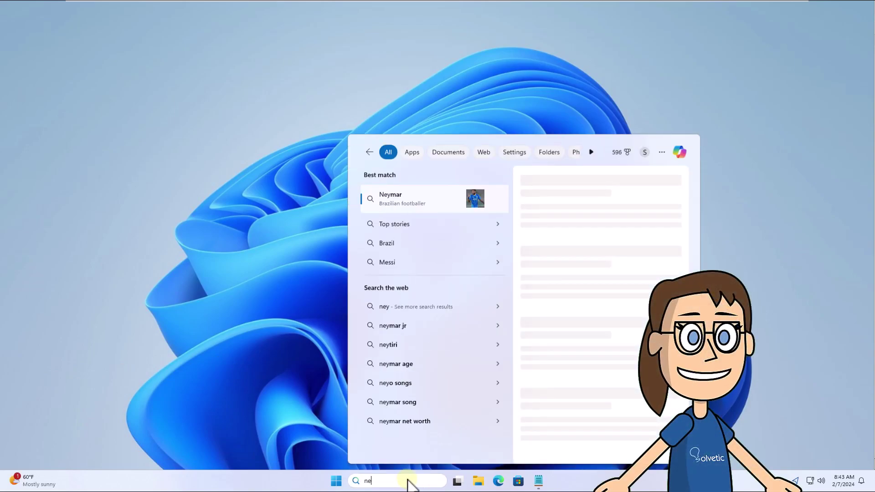
pyautogui.write('twork')
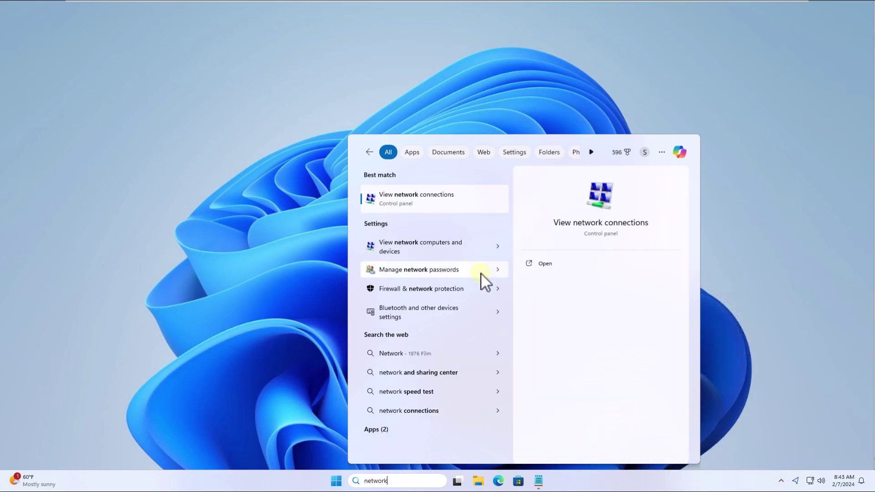
pyautogui.click(472, 200)
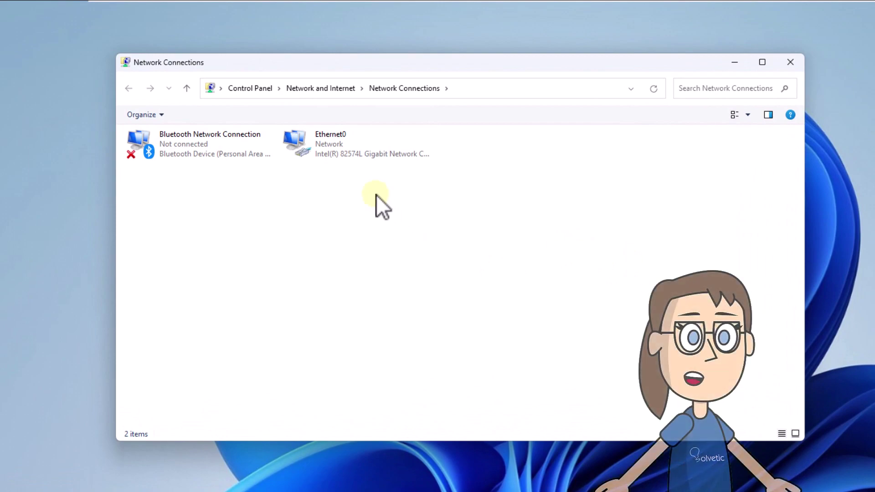
# Open the Internet Protocol Version 4 properties of the Ethernet0 connection.
pyautogui.click(354, 153)
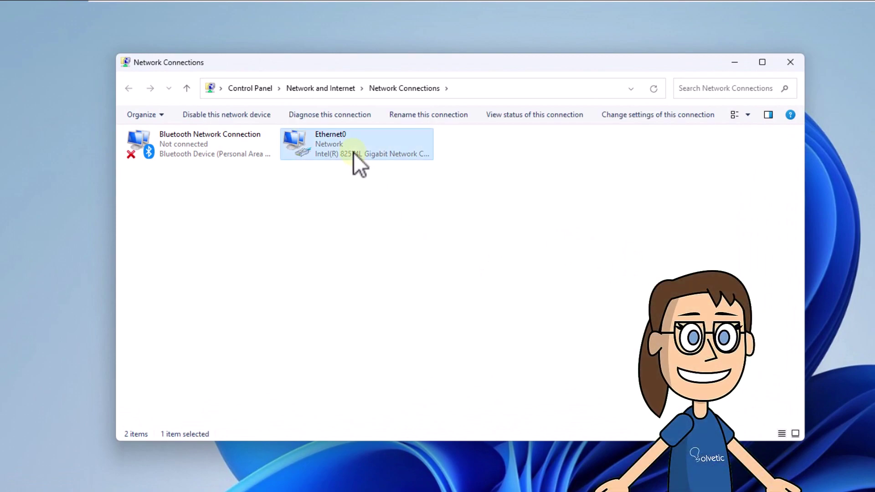
pyautogui.rightClick(354, 152)
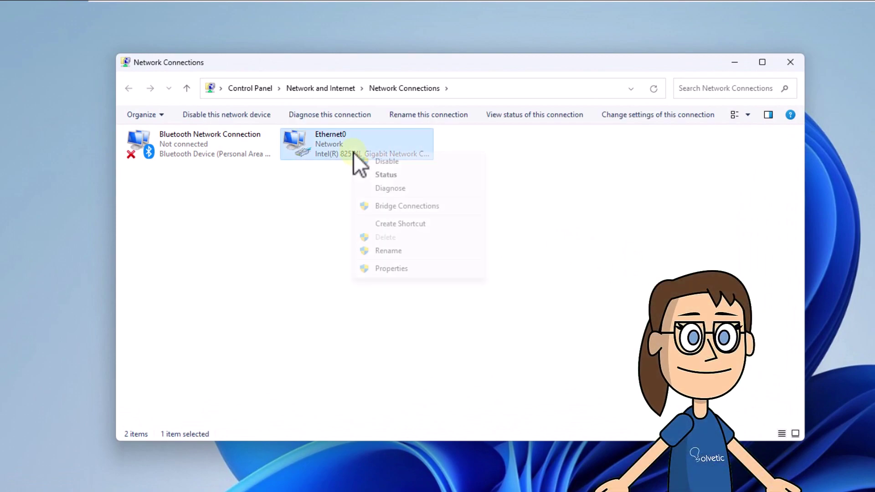
pyautogui.click(392, 269)
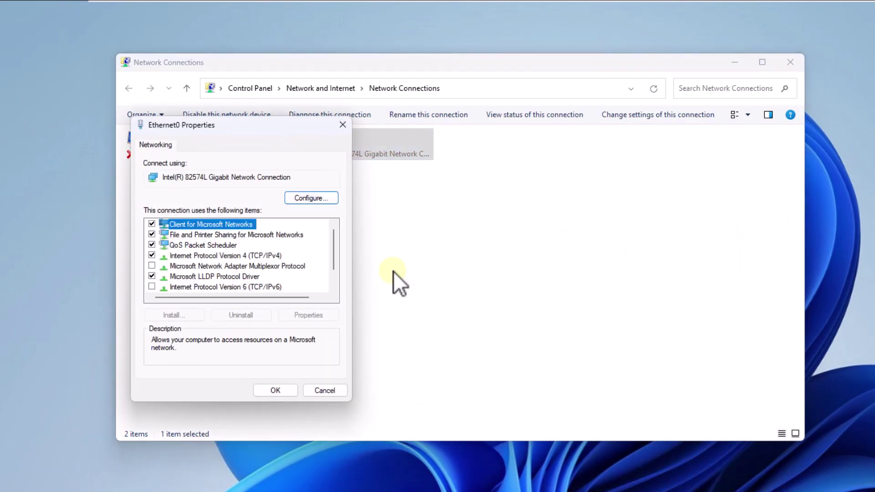
pyautogui.click(250, 256)
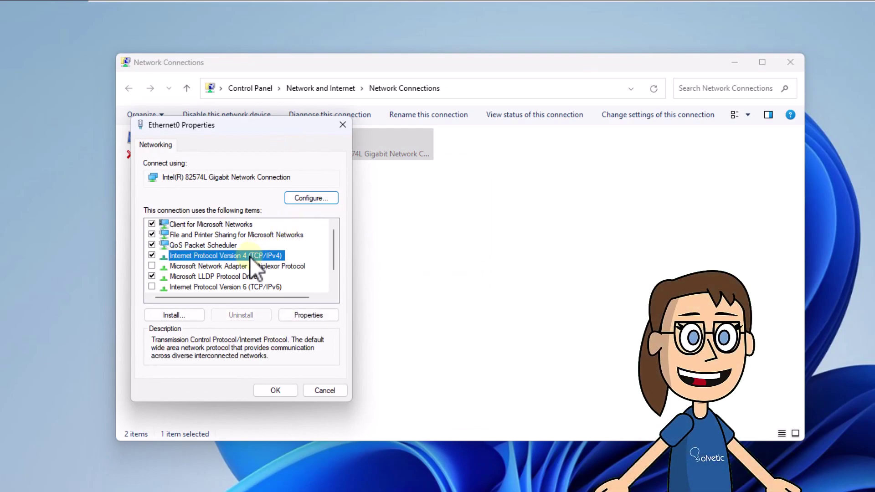
pyautogui.click(314, 314)
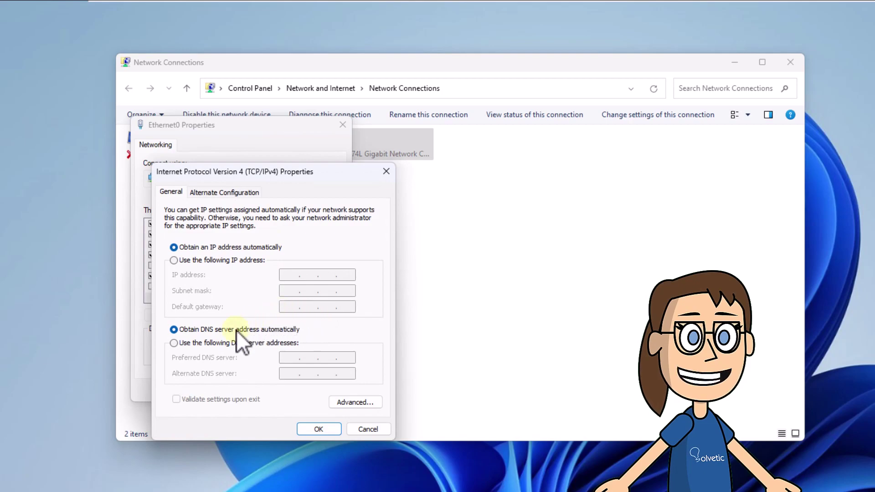
# Use manual DNS servers 8.8.8.8 (preferred) and 8.8.4.4 (alternate) and apply them.
pyautogui.click(216, 343)
pyautogui.write('8.8')
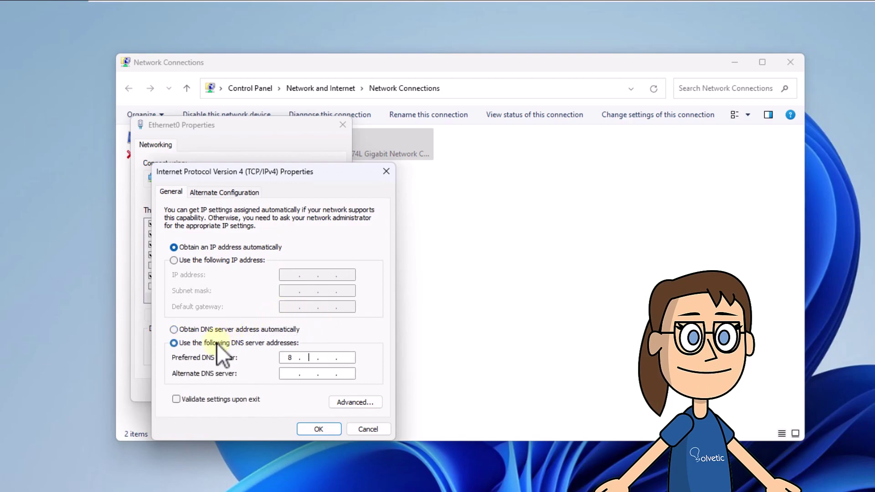
pyautogui.write('.8.8')
pyautogui.press('Tab')
pyautogui.write('8.8.4.4')
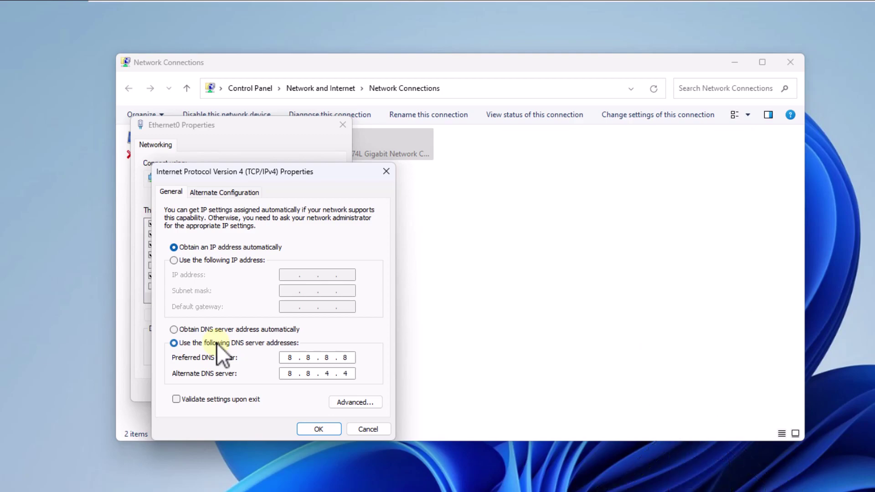
pyautogui.click(321, 427)
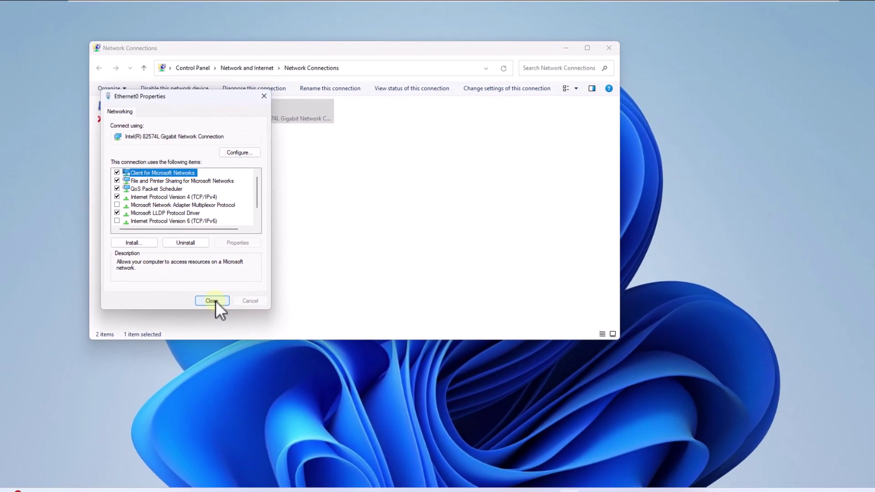
# Close Ethernet0 Properties and the Network Connections window.
pyautogui.click(265, 376)
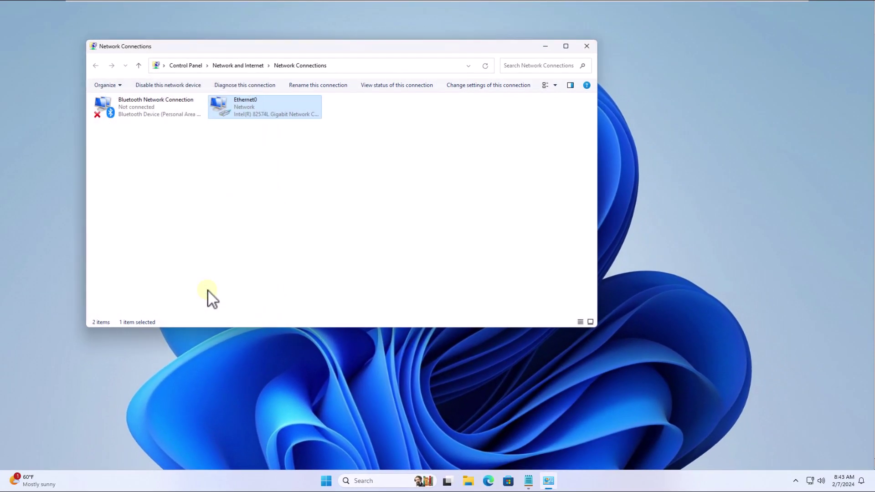
pyautogui.click(590, 44)
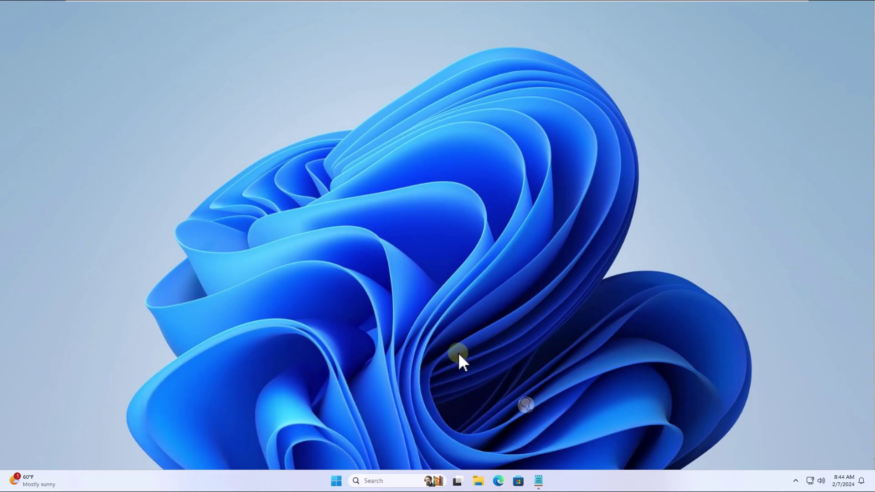
# Launch an elevated Terminal (Admin) and begin typing 'netsh winsock reset'.
pyautogui.rightClick(337, 480)
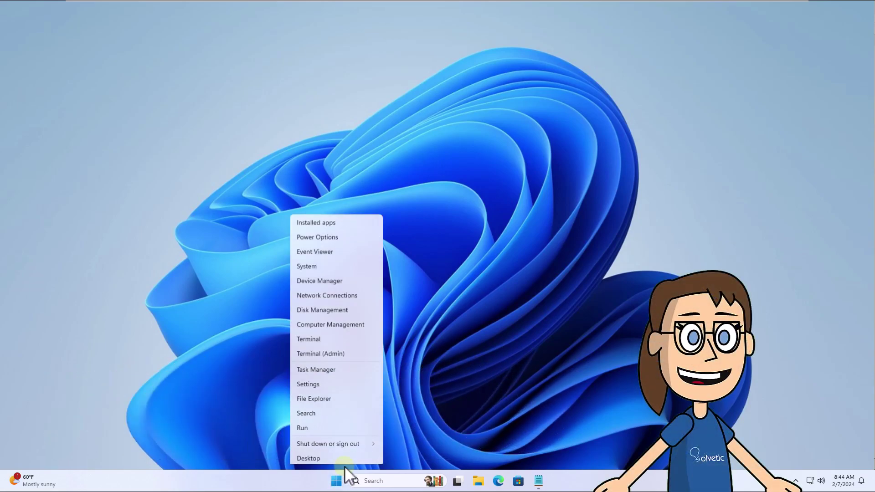
pyautogui.click(356, 352)
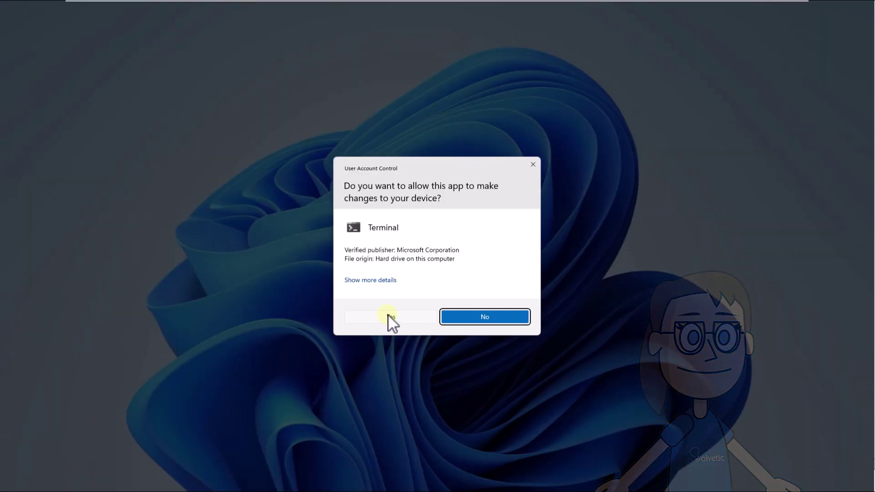
pyautogui.click(387, 318)
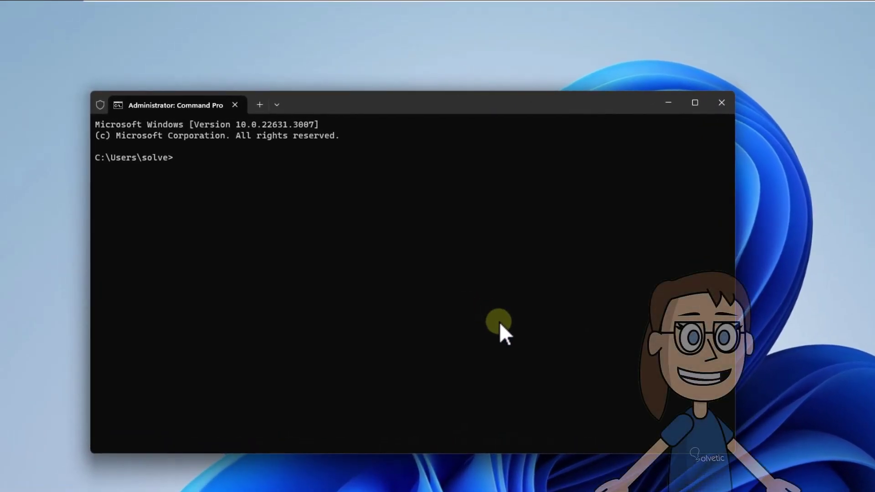
pyautogui.write('netsh')
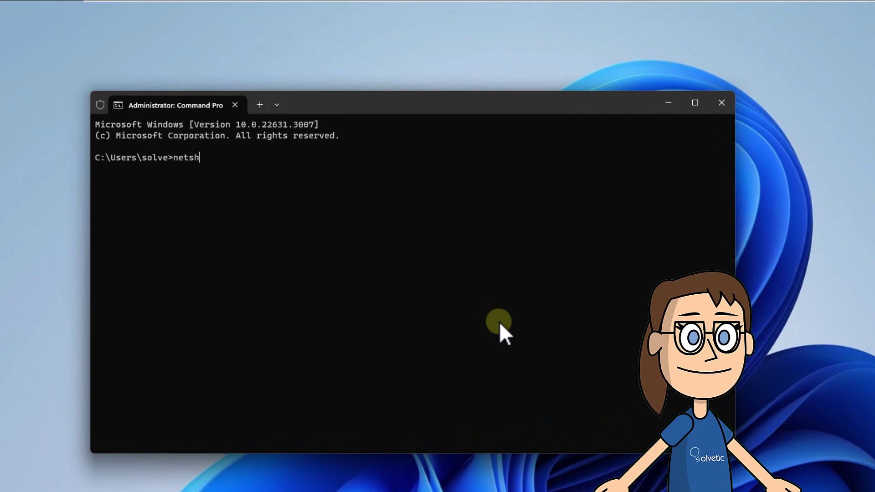
pyautogui.write(' winsock reset')
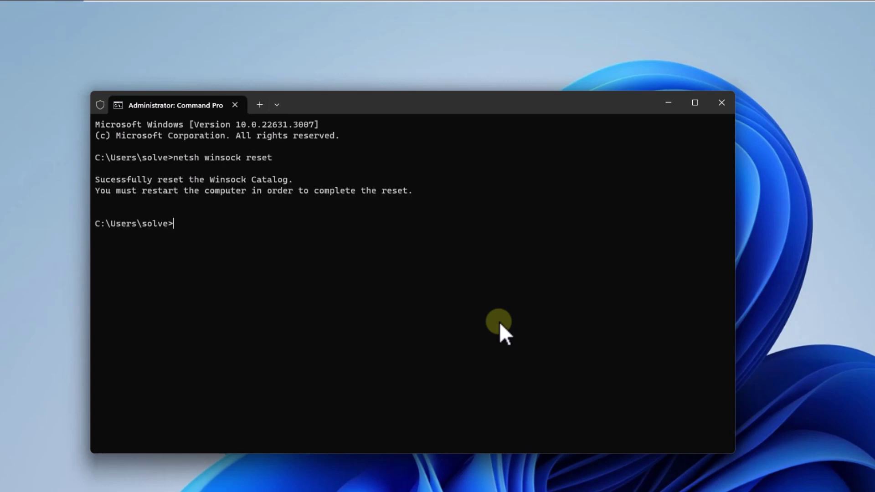
# Clear the terminal and run ipconfig /flushdns to flush the DNS cache.
pyautogui.write('s')
pyautogui.press('Return')
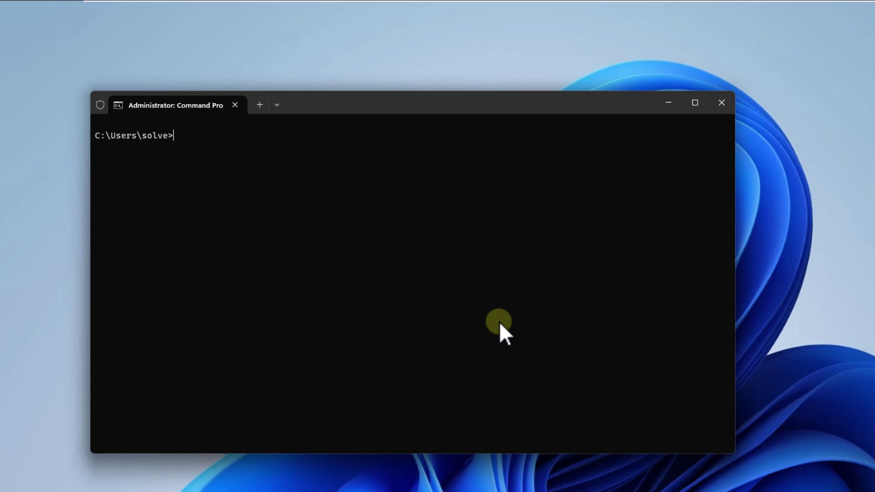
pyautogui.write('ipc')
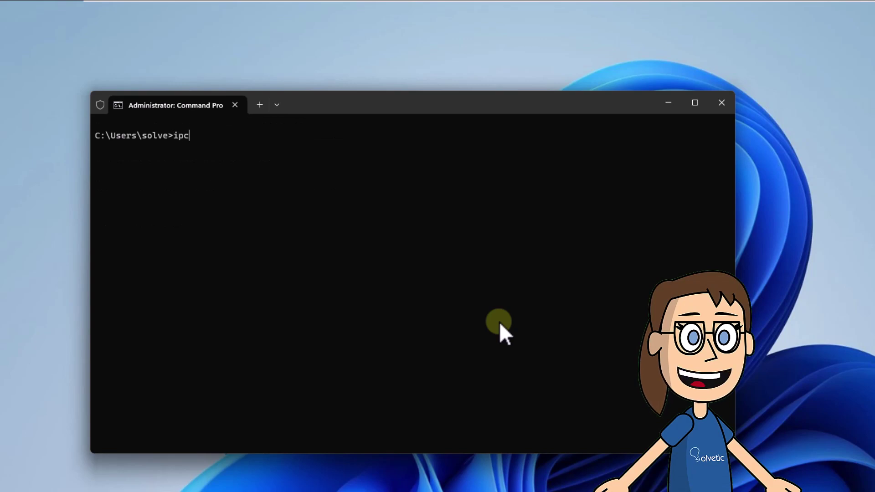
pyautogui.write('onfig /flushdns')
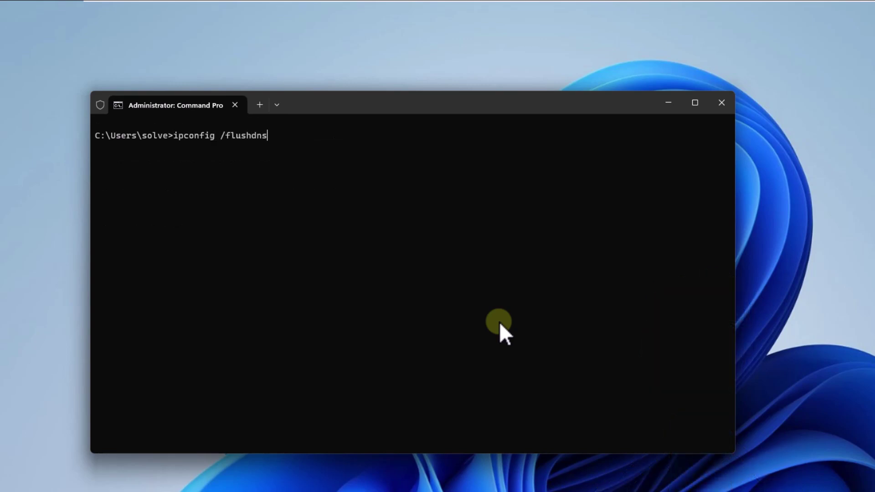
pyautogui.press('Return')
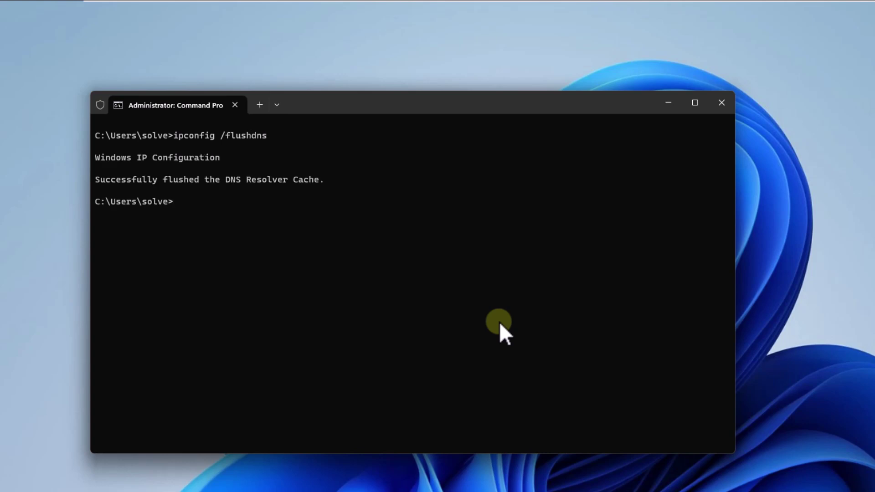
# Clear the screen with cls and close the terminal with exit.
pyautogui.write('cls')
pyautogui.press('Return')
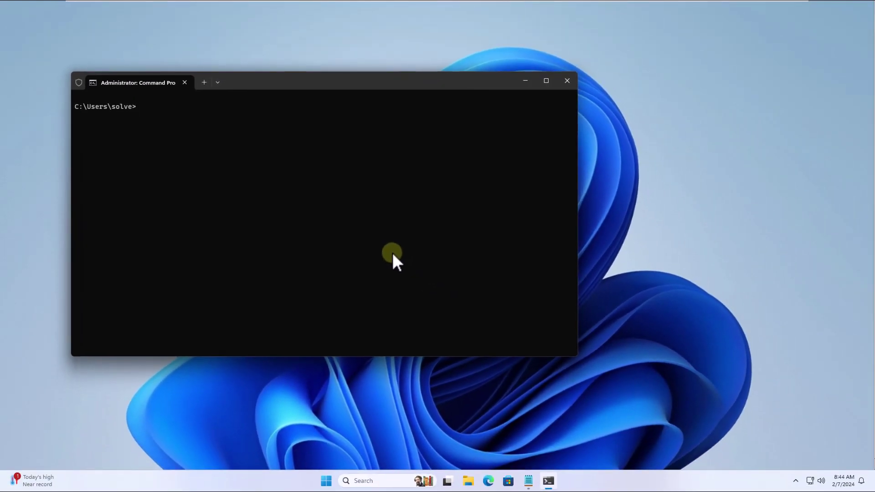
pyautogui.write('exit')
pyautogui.press('Return')
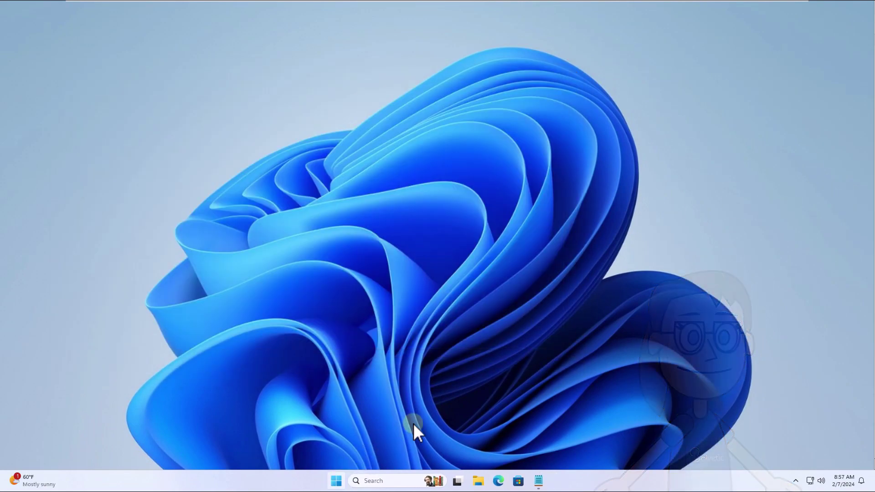
# Restart the computer from the Start menu's power options.
pyautogui.press('super')
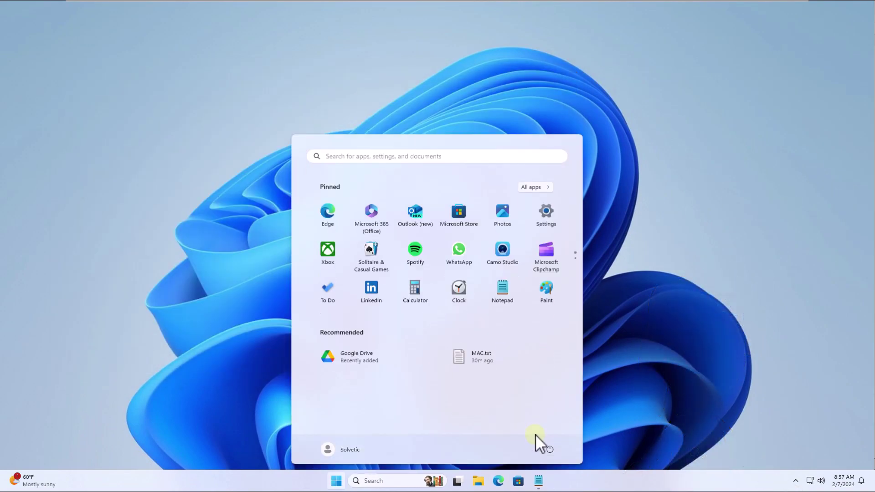
pyautogui.click(549, 450)
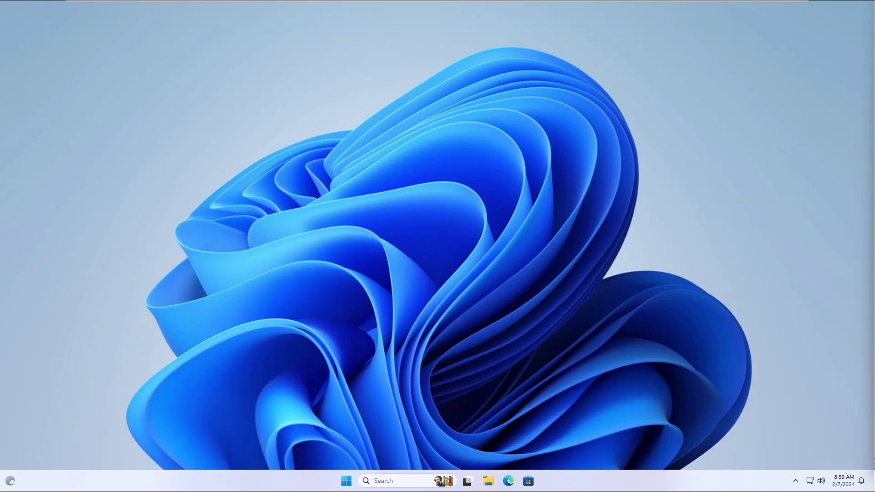
# Reopen an elevated Terminal (Admin) and run ipconfig /registerdns.
pyautogui.rightClick(346, 480)
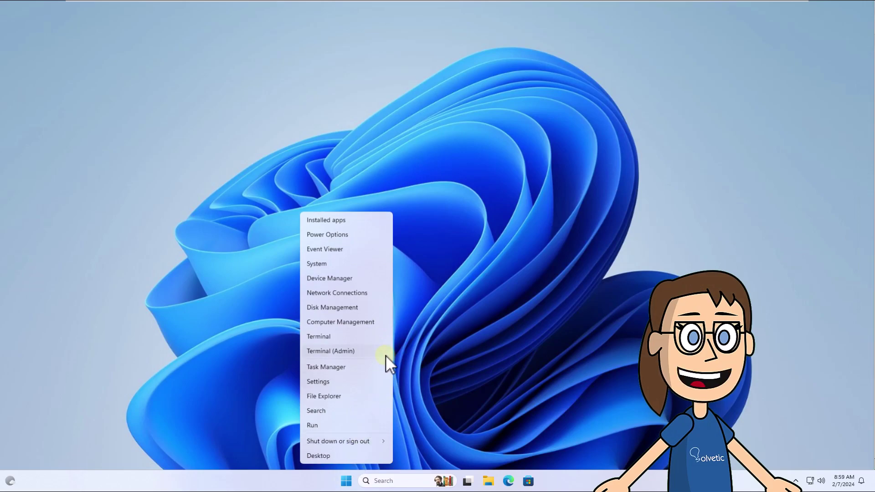
pyautogui.click(386, 352)
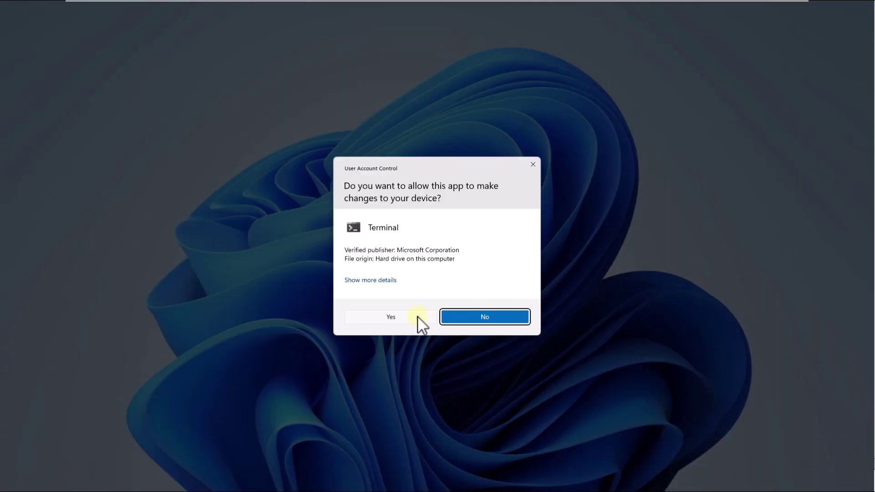
pyautogui.click(411, 317)
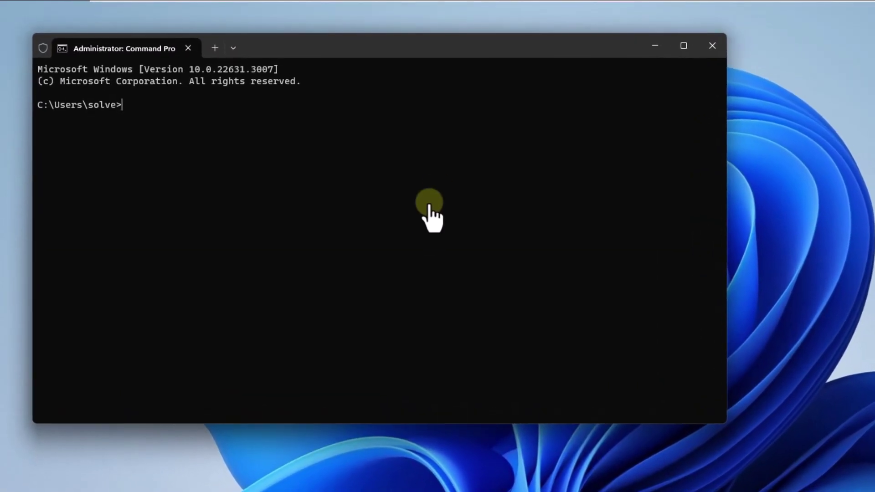
pyautogui.write('ipc')
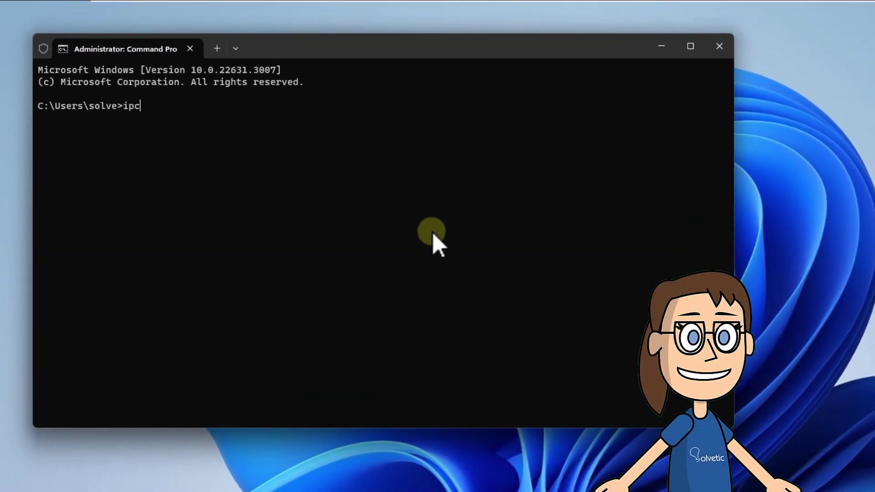
pyautogui.write('onfig /registerdns')
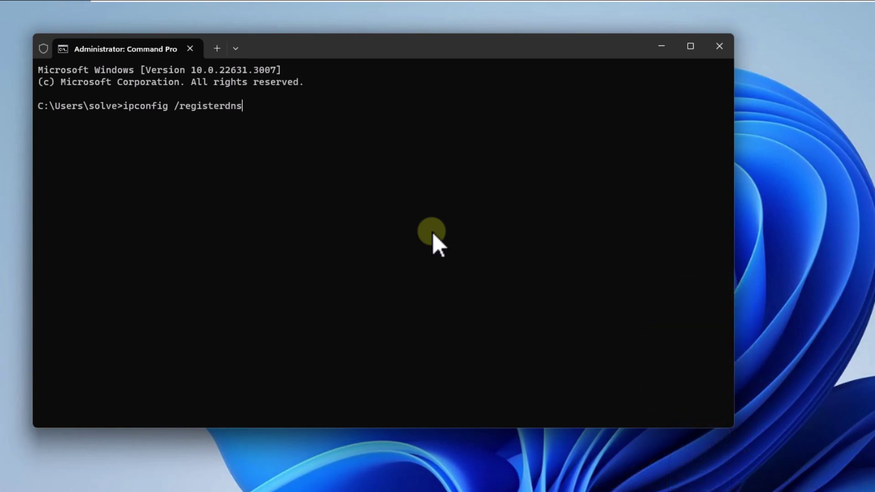
pyautogui.press('Return')
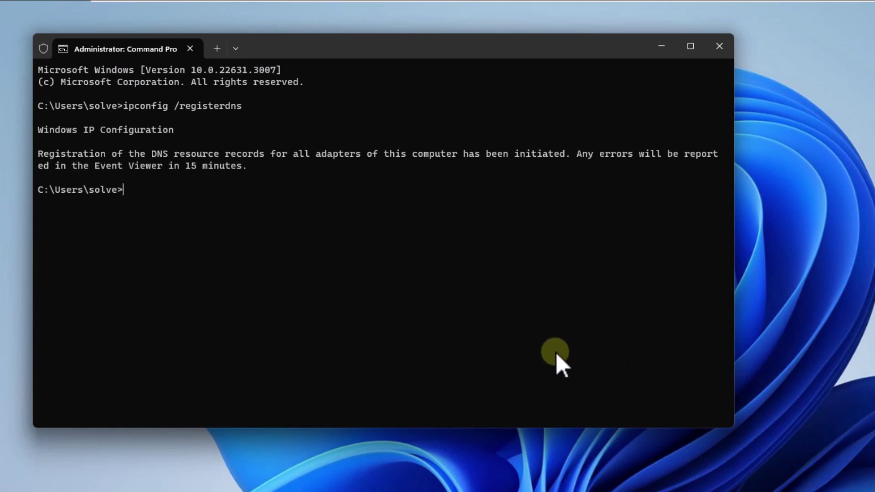
# Clear the terminal and release Ethernet0's current IP address with ipconfig /release.
pyautogui.write('s')
pyautogui.press('Return')
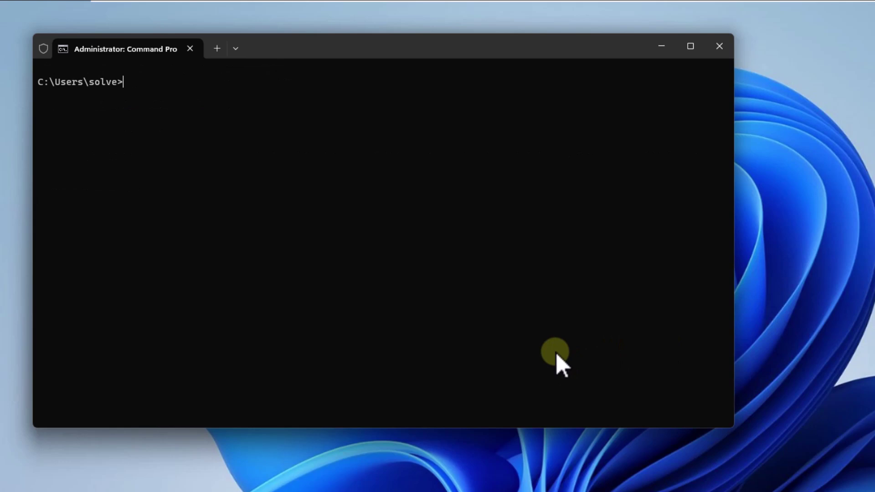
pyautogui.write('ipconfi')
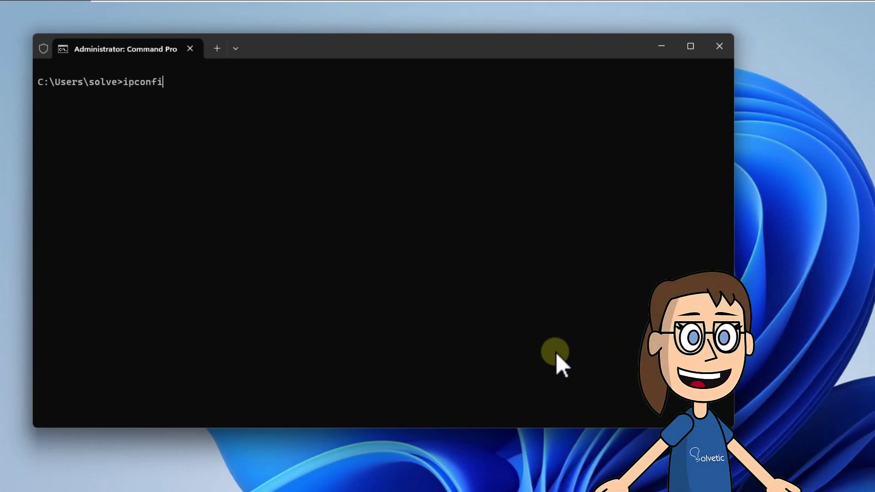
pyautogui.write('g /release')
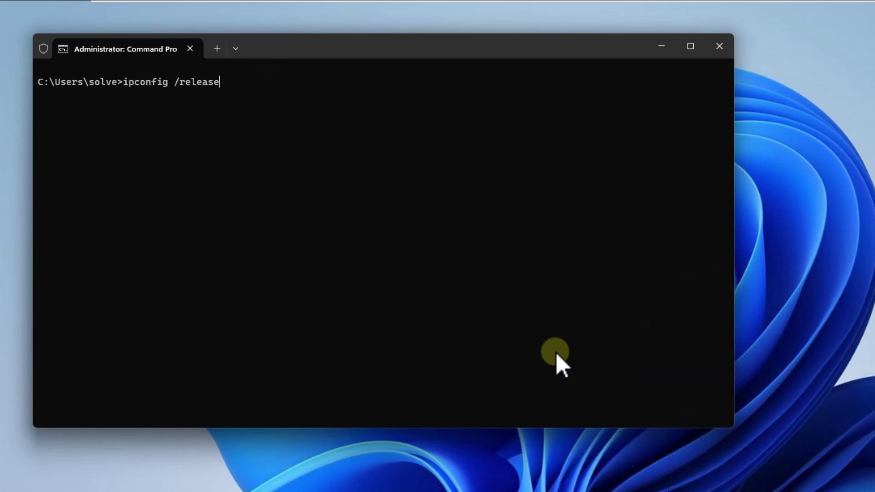
pyautogui.press('Return')
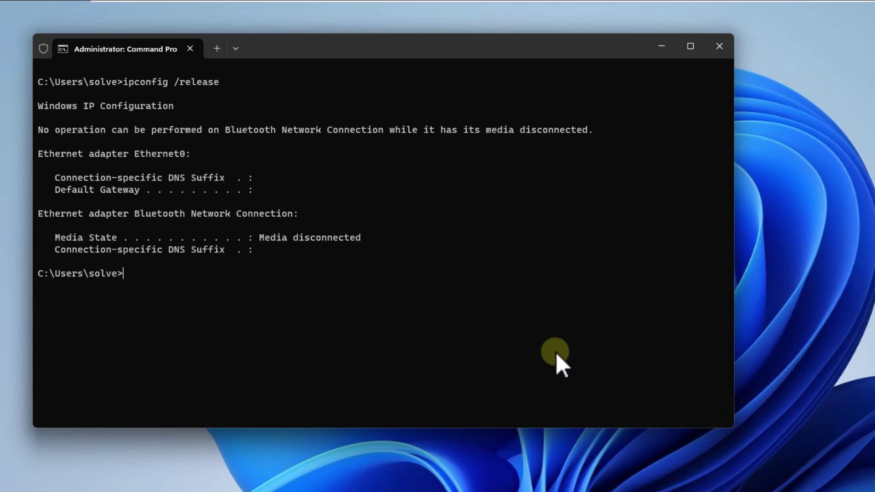
# Clear the output and renew the IP with ipconfig /renew, restoring 192.168.10.28 on Ethernet0.
pyautogui.write('cls')
pyautogui.press('Return')
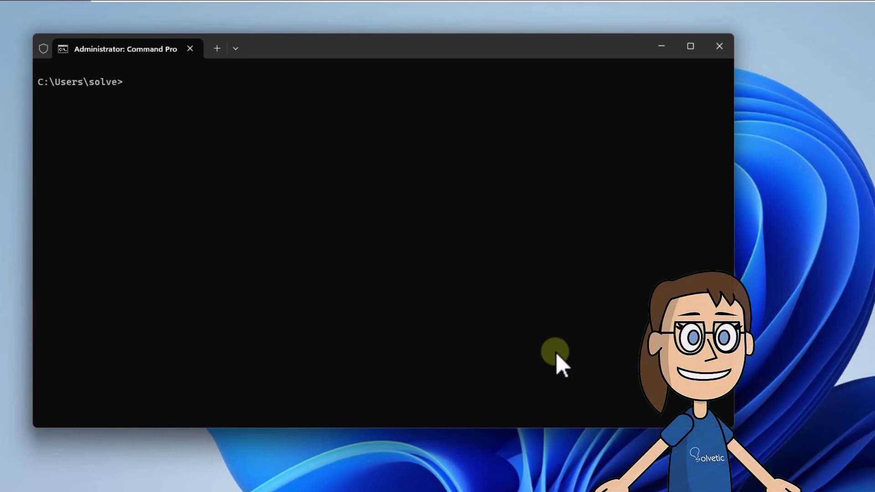
pyautogui.write('ipconfig')
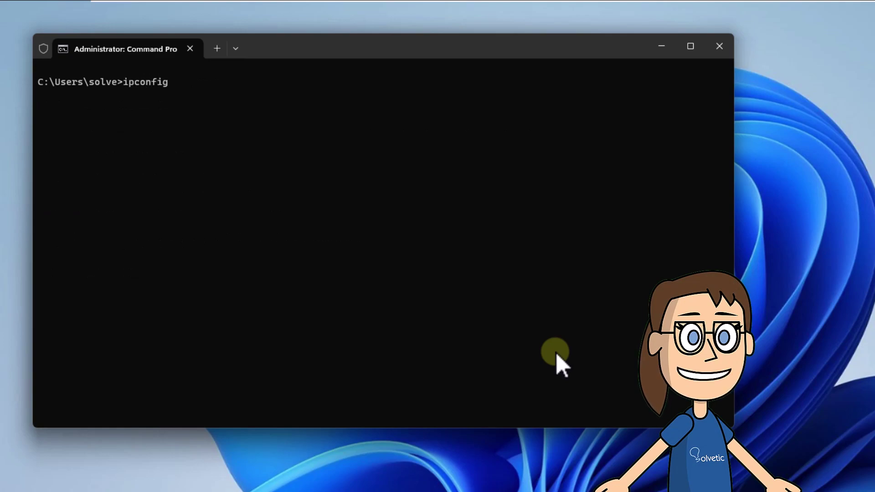
pyautogui.write(' /renew')
pyautogui.press('Return')
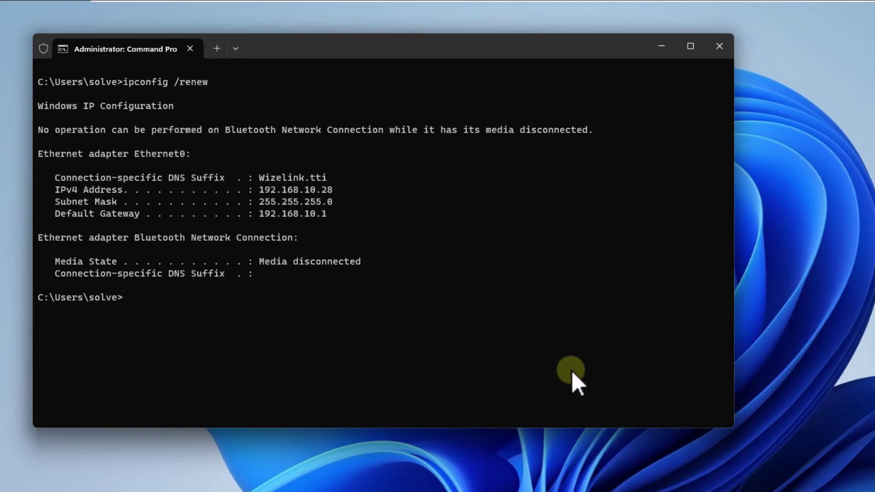
# Clear the admin terminal with cls and close it with exit, returning to the desktop.
pyautogui.write('cls')
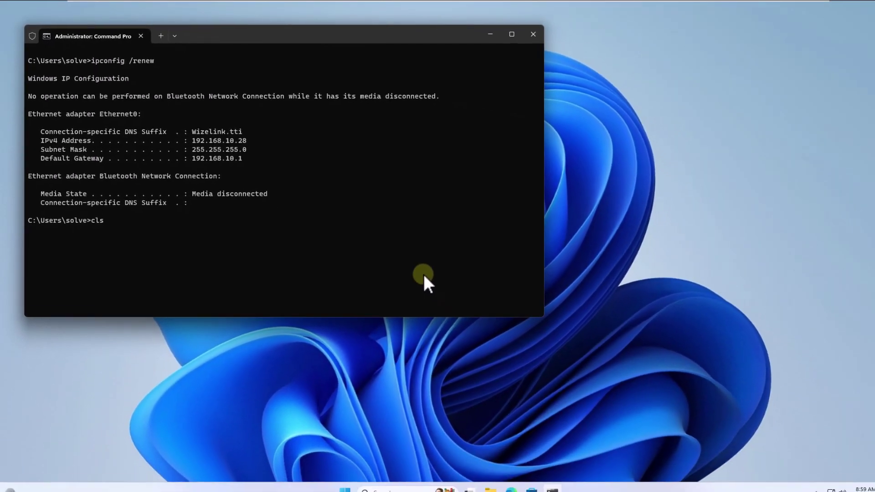
pyautogui.press('Return')
pyautogui.write('exit')
pyautogui.press('Return')
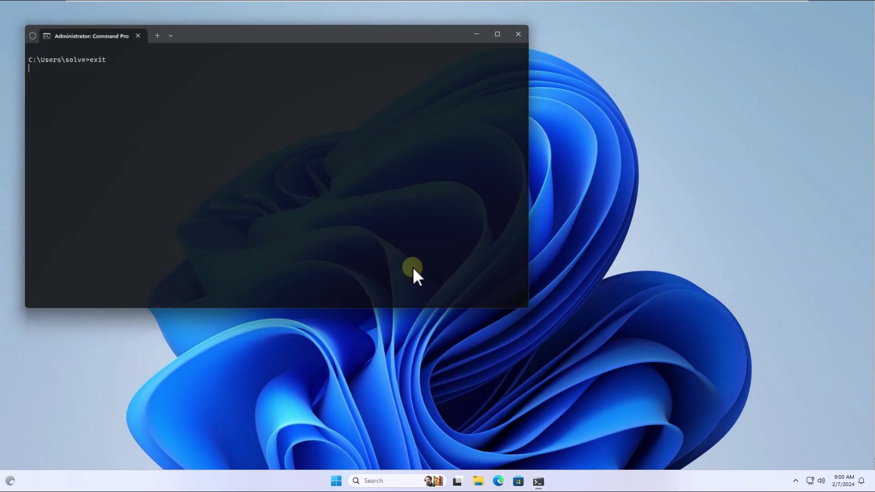